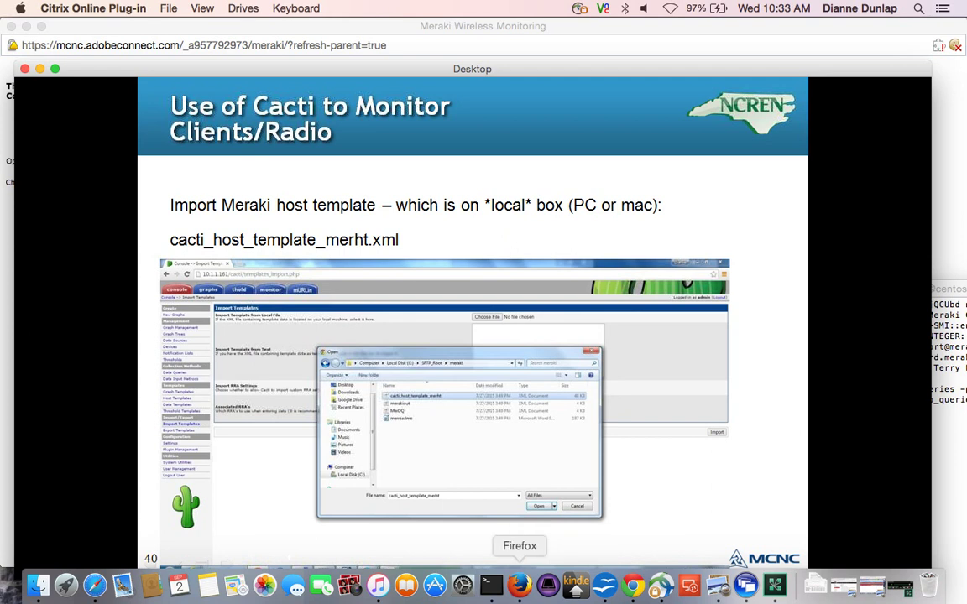
Bring Firefox with Cacti's Graph Management page in front of the Adobe Connect slide
click(519, 584)
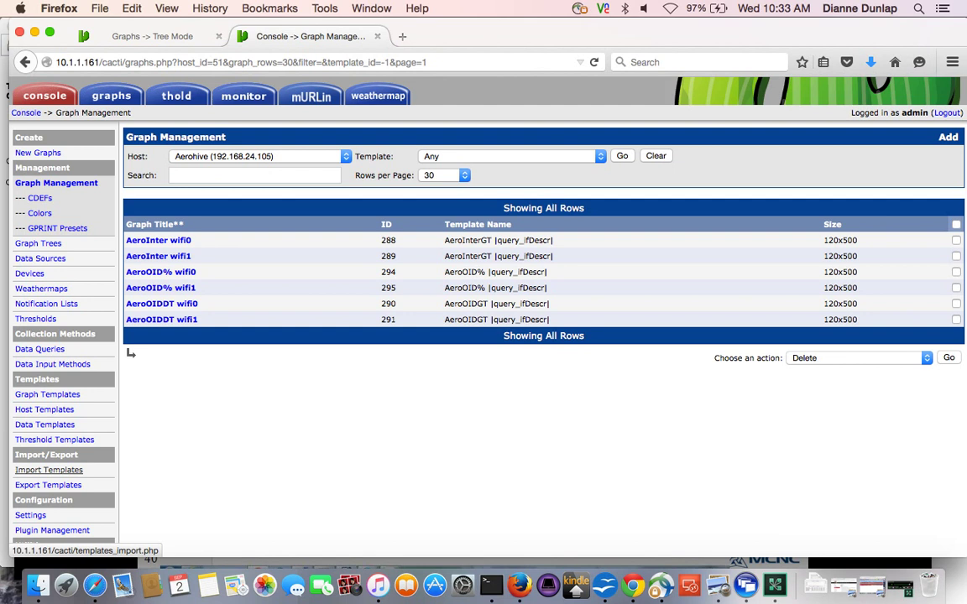
Import cacti_host_template_merht.xml through Cacti's Import Templates page
click(49, 470)
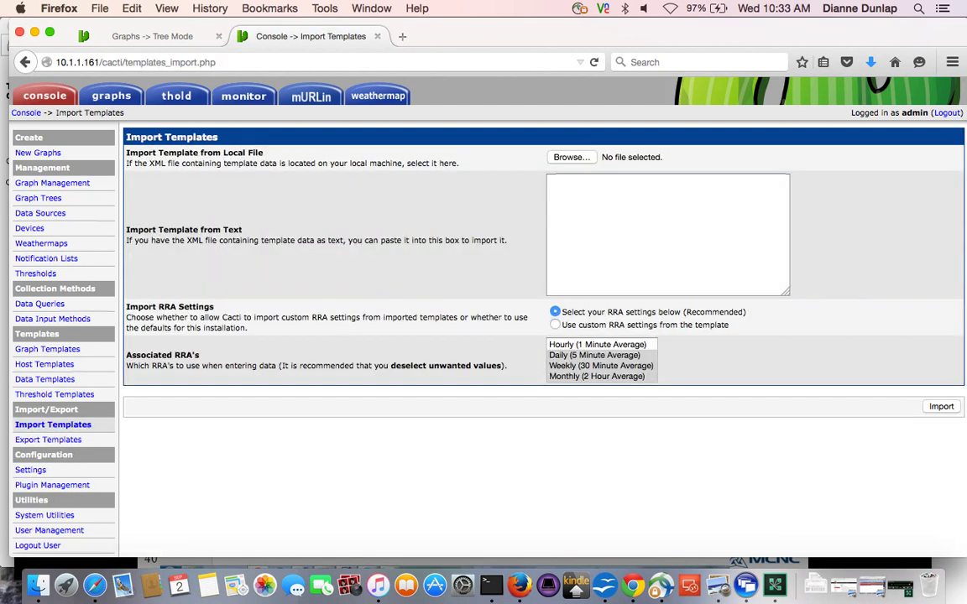
click(571, 157)
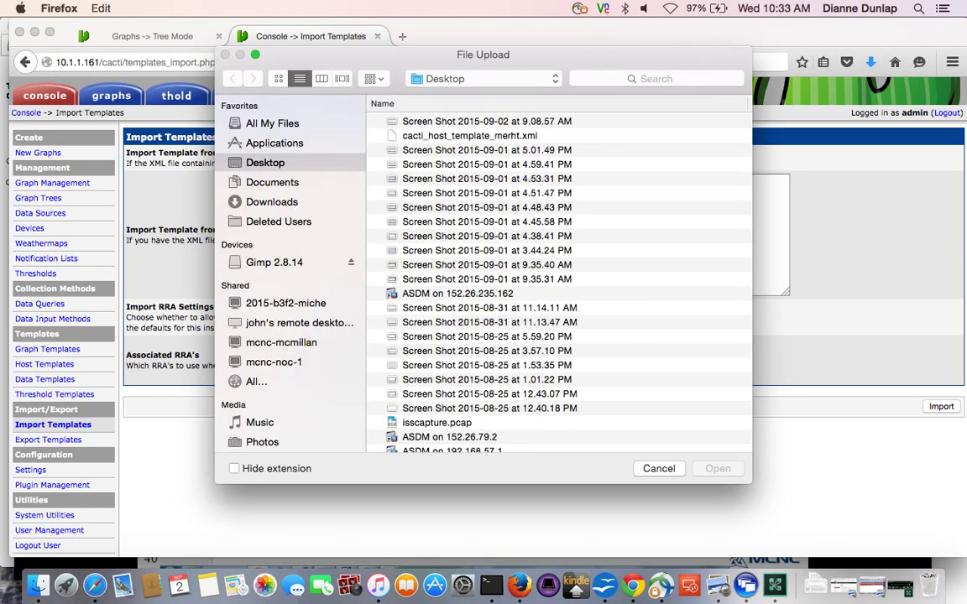
click(469, 135)
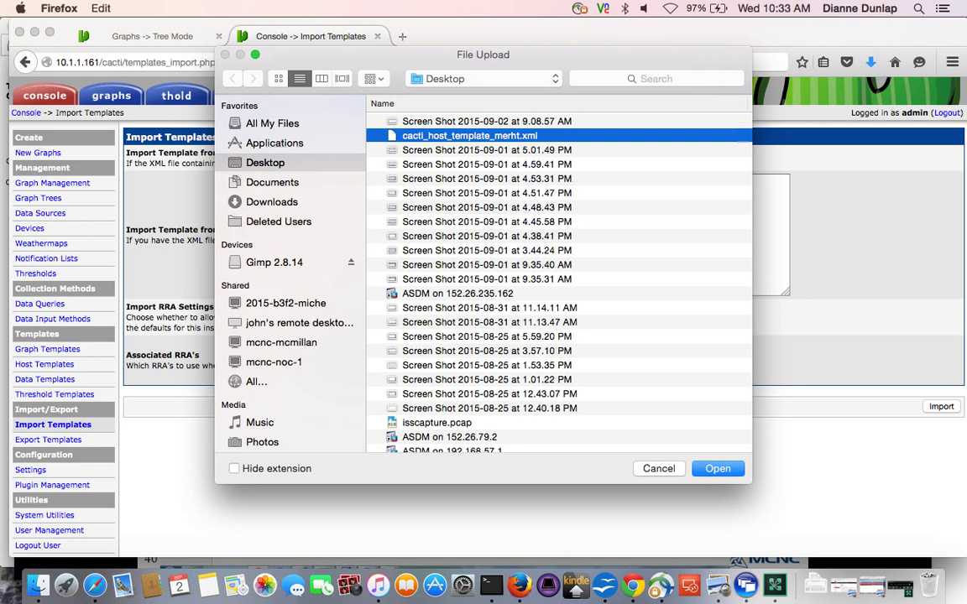
key(Return)
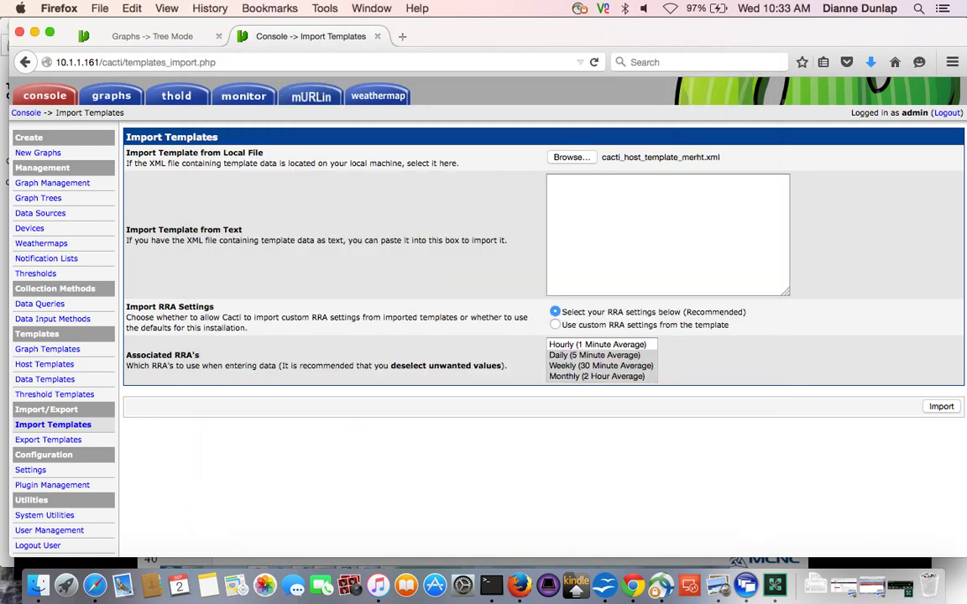
click(941, 407)
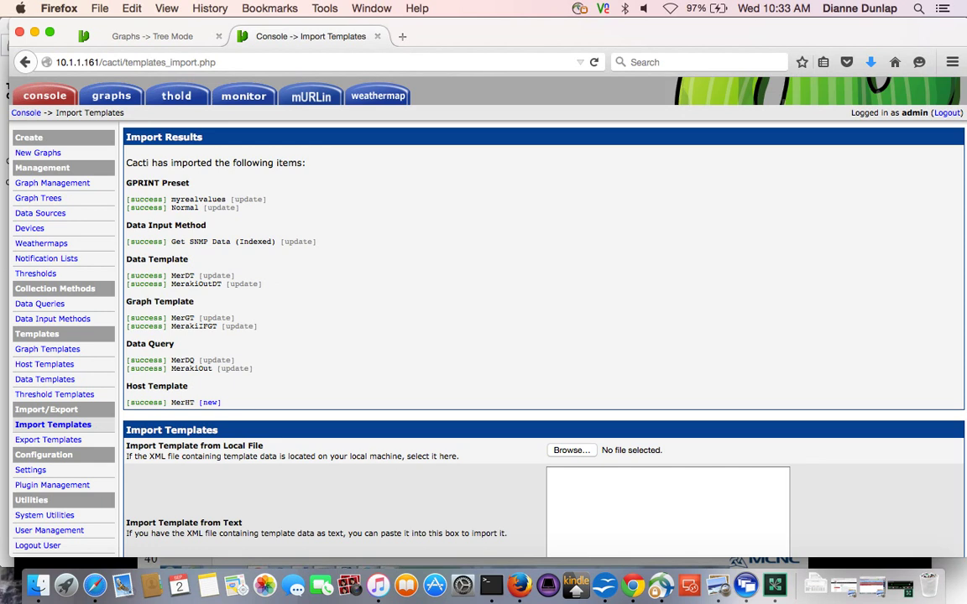
Add a new device with description MyMeraki and hostname n26.meraki.com
click(31, 229)
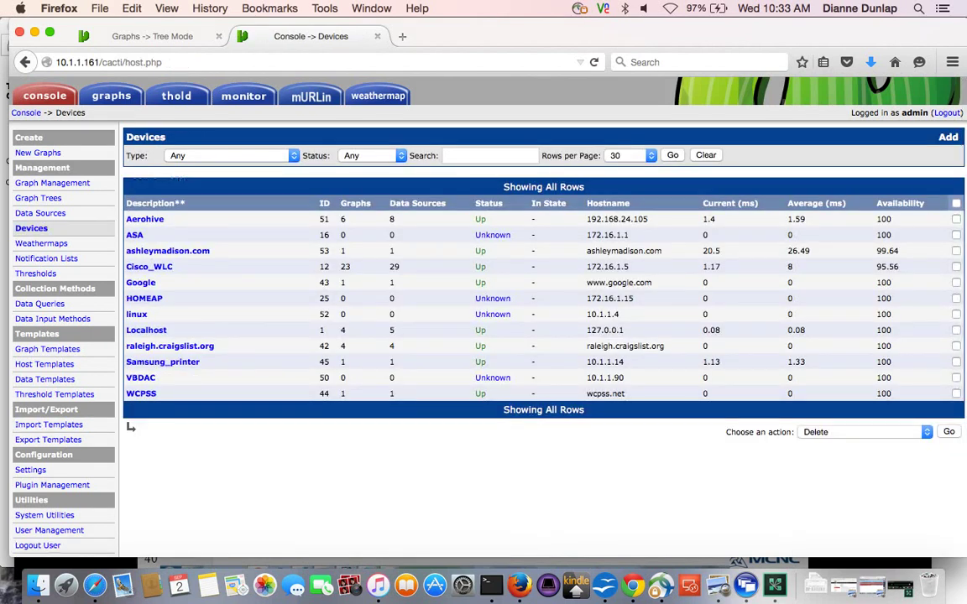
click(947, 136)
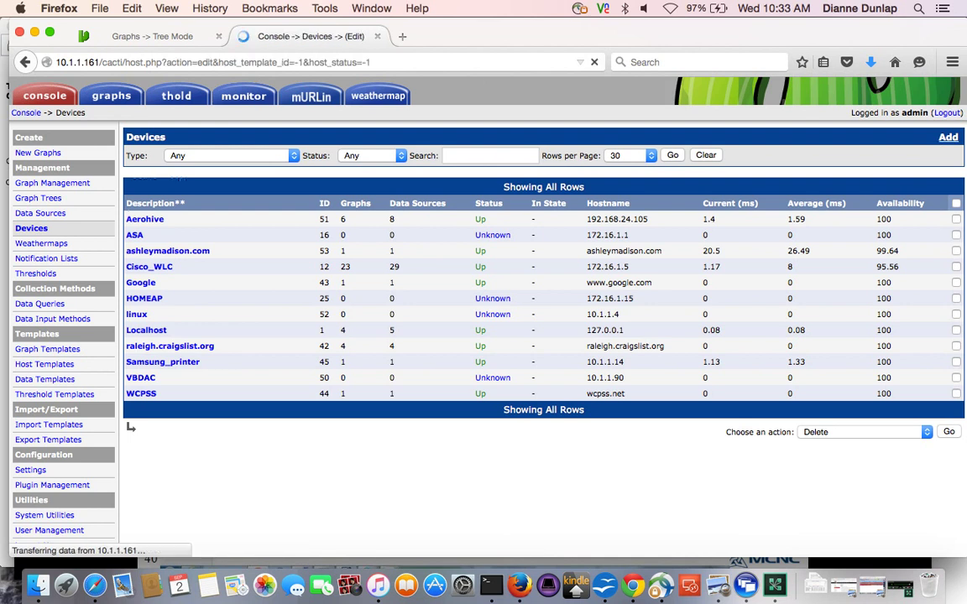
click(631, 173)
text(MyMeraki)
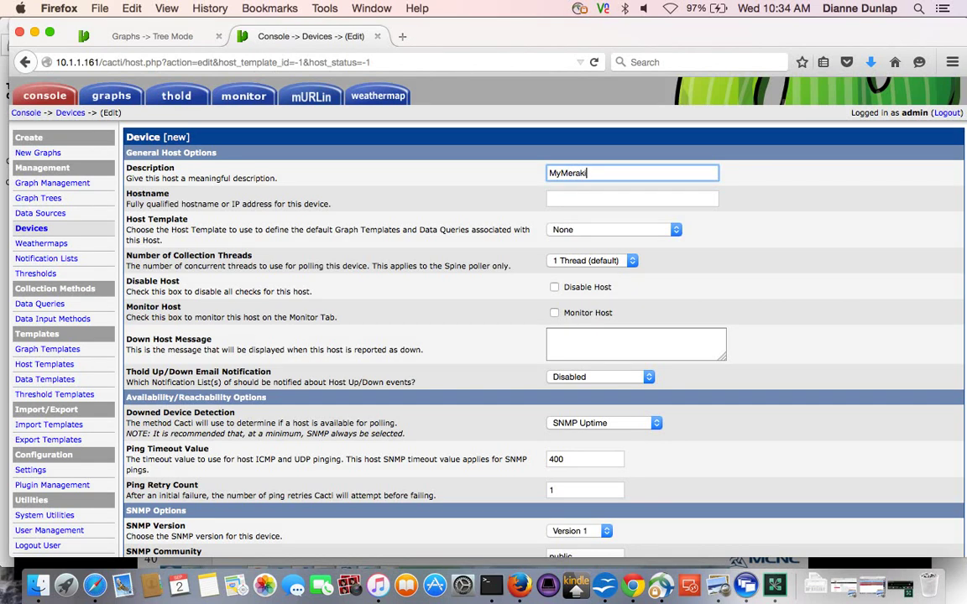
key(Tab)
text(n)
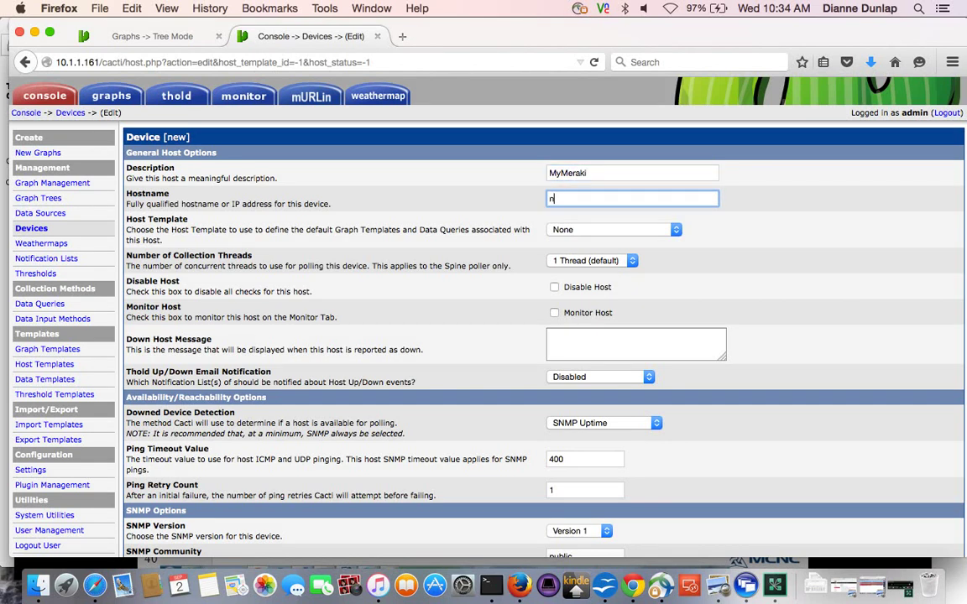
text(26.meraki.com)
Choose the MerHT host template and enable Monitor Host for the new device
key(Tab)
key(space)
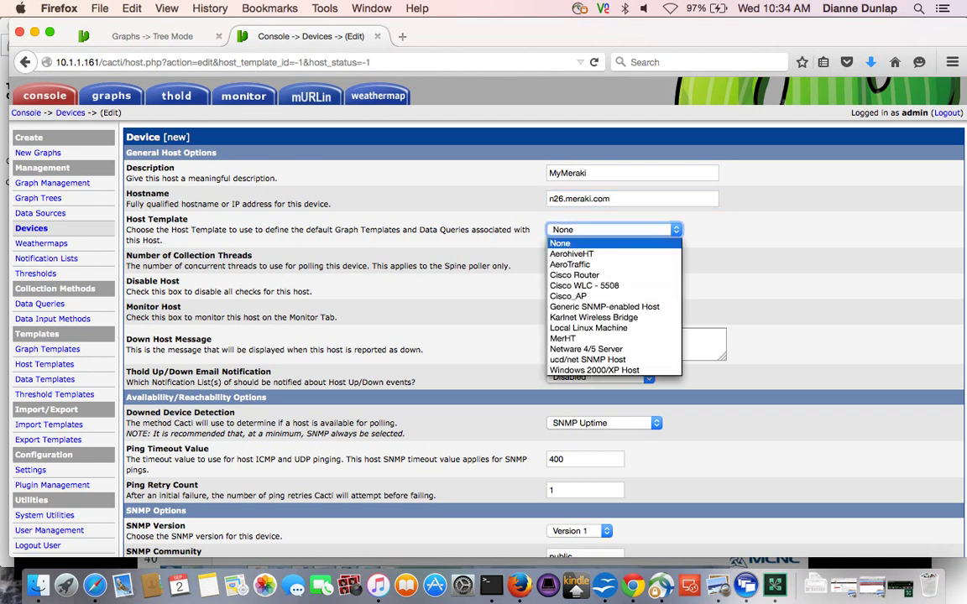
key(g)
key(m)
key(Return)
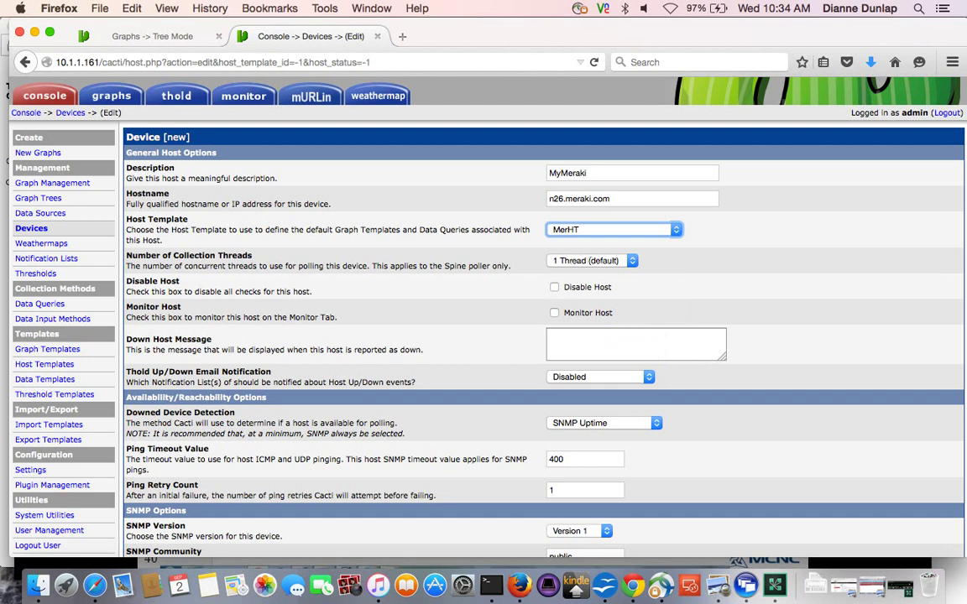
key(Tab)
key(Tab)
key(Tab)
key(space)
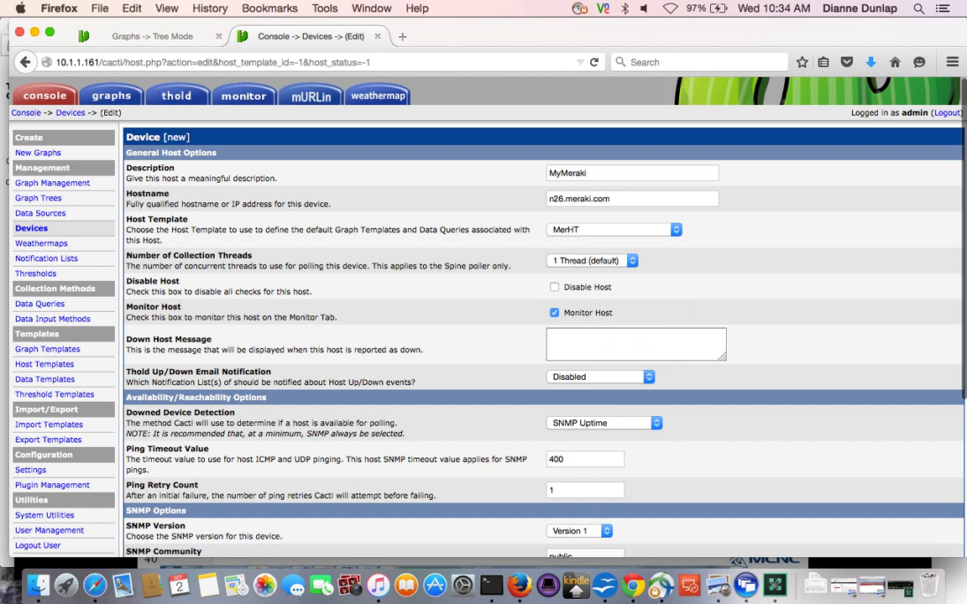
scroll(483, 319, down, 3)
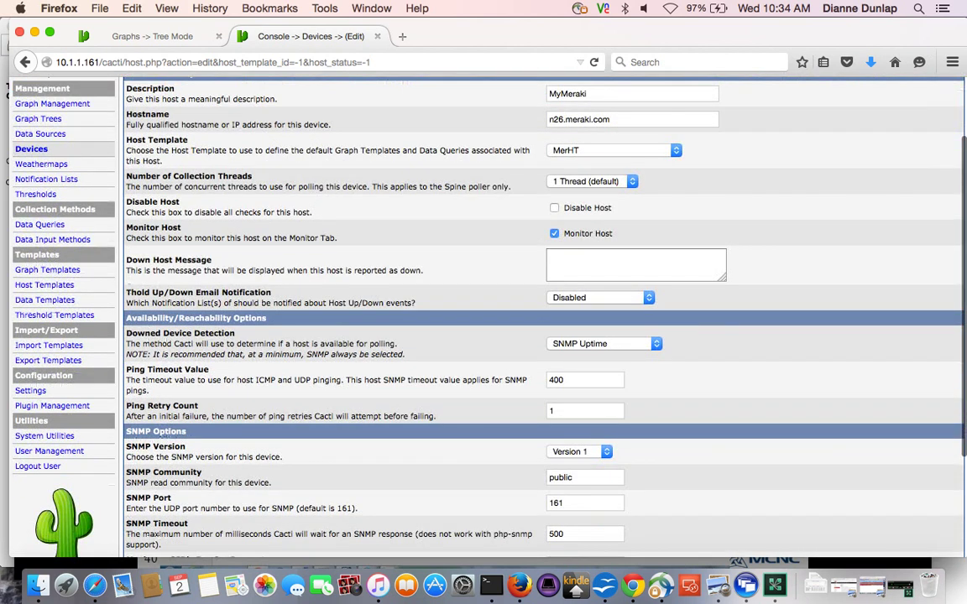
Set the device to SNMP Version 2 on port 16100
key(space)
key(Down)
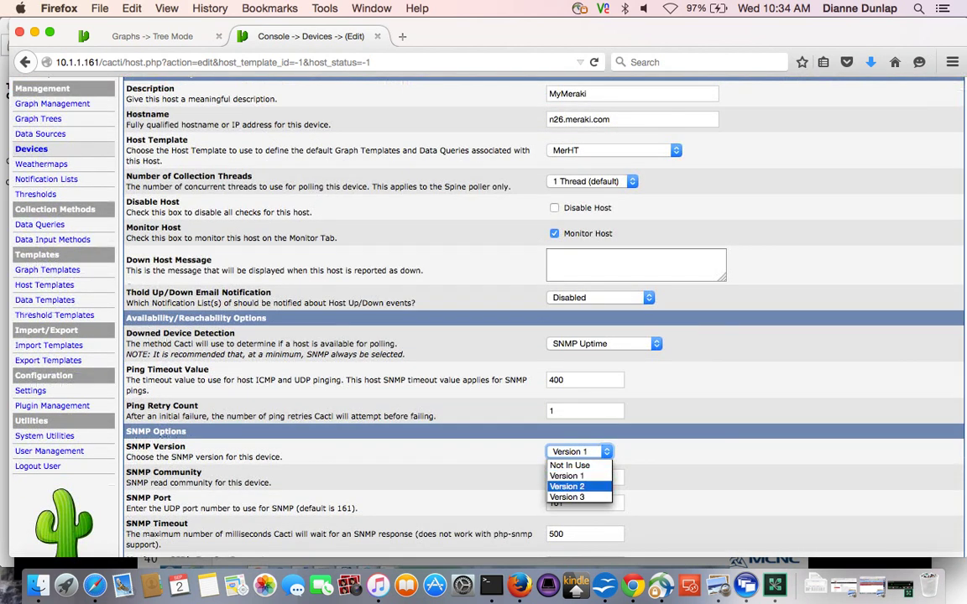
key(Return)
click(571, 503)
text(00)
Enter the Meraki SNMP read community string and create the device
key(shift+Tab)
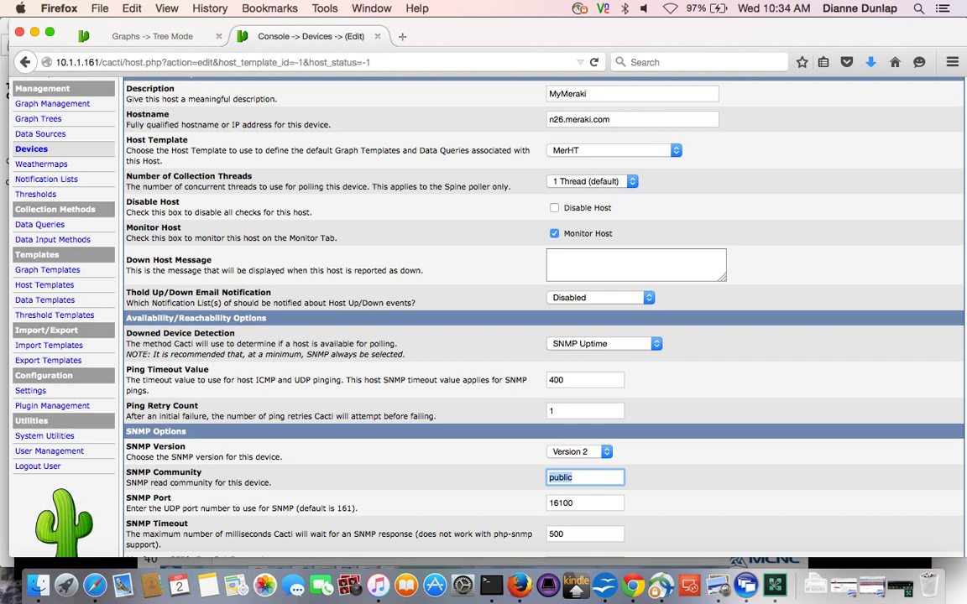
text(0/jQCUbd)
scroll(538, 336, down, 3)
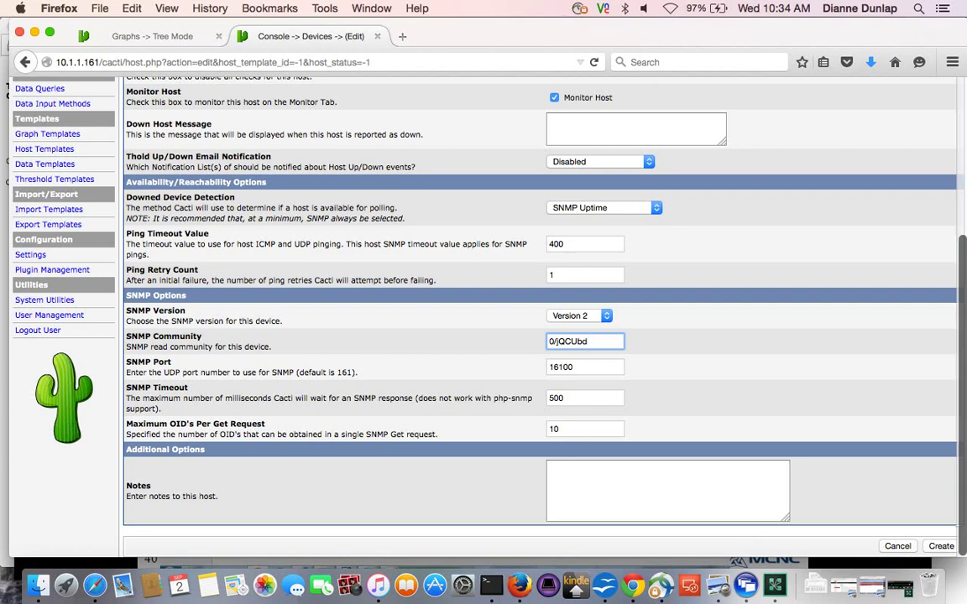
key(Return)
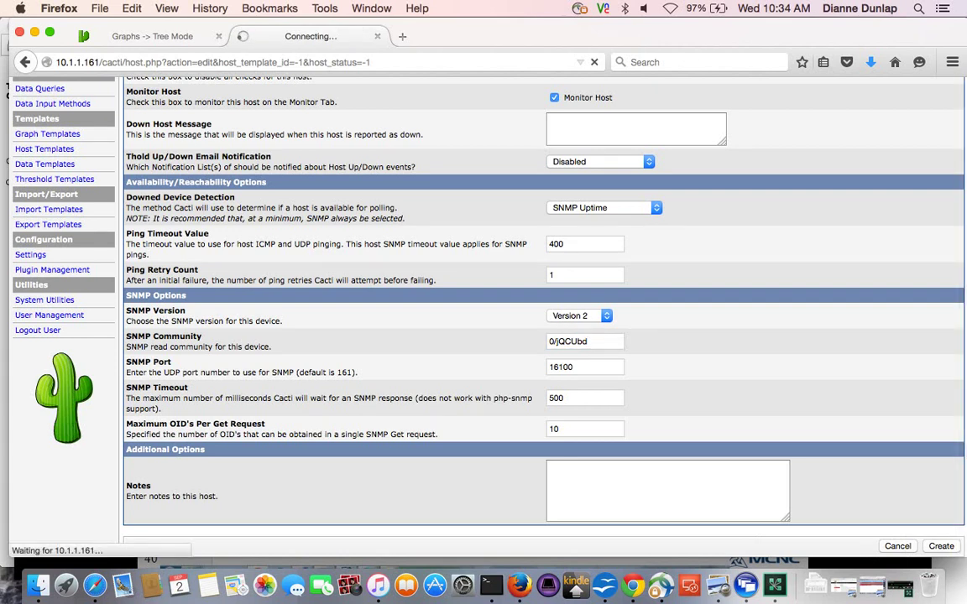
Correct the mistyped first character of the SNMP community string
scroll(537, 335, up, 5)
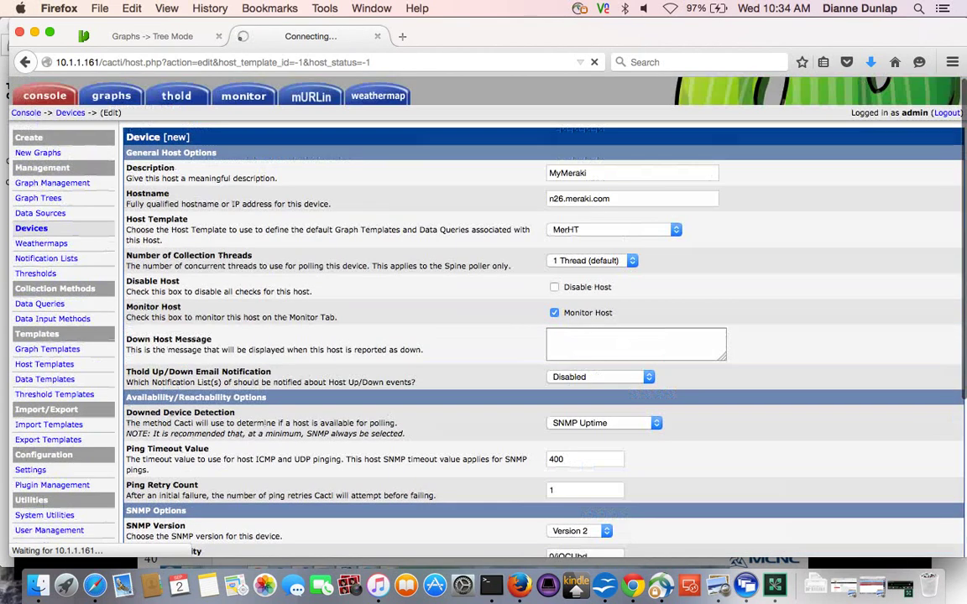
scroll(537, 319, down, 5)
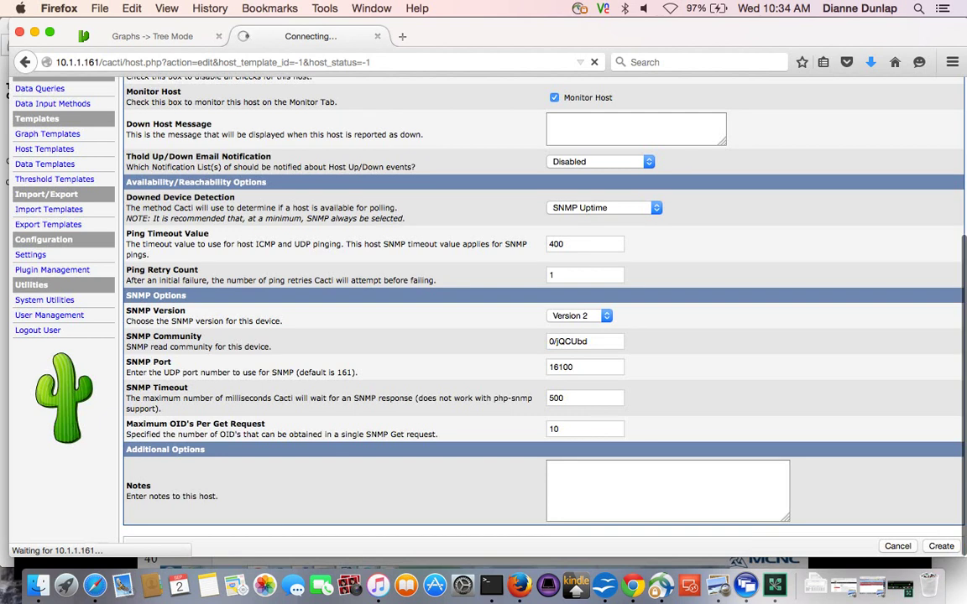
scroll(537, 319, up, 1)
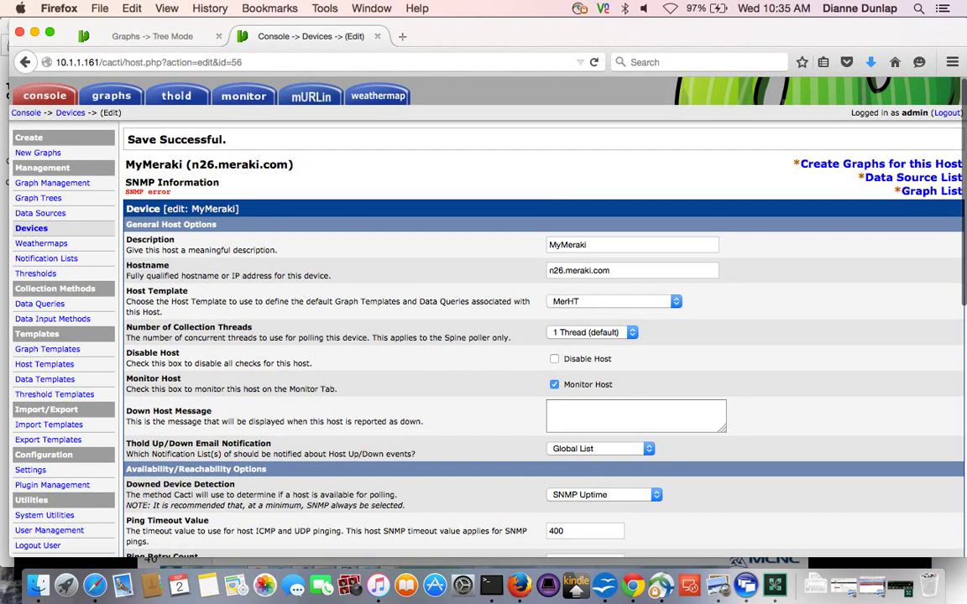
scroll(541, 319, down, 10)
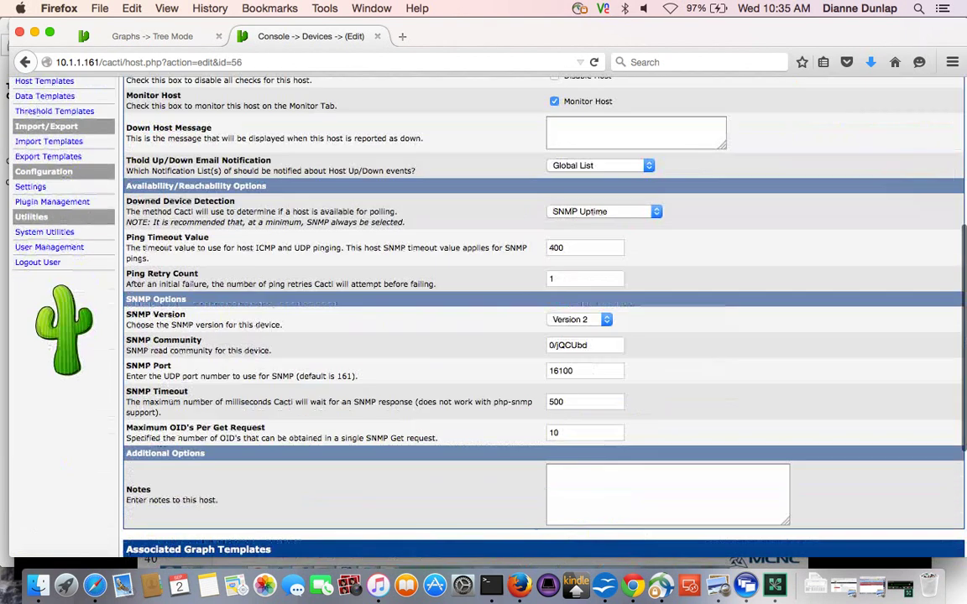
scroll(541, 319, down, 1)
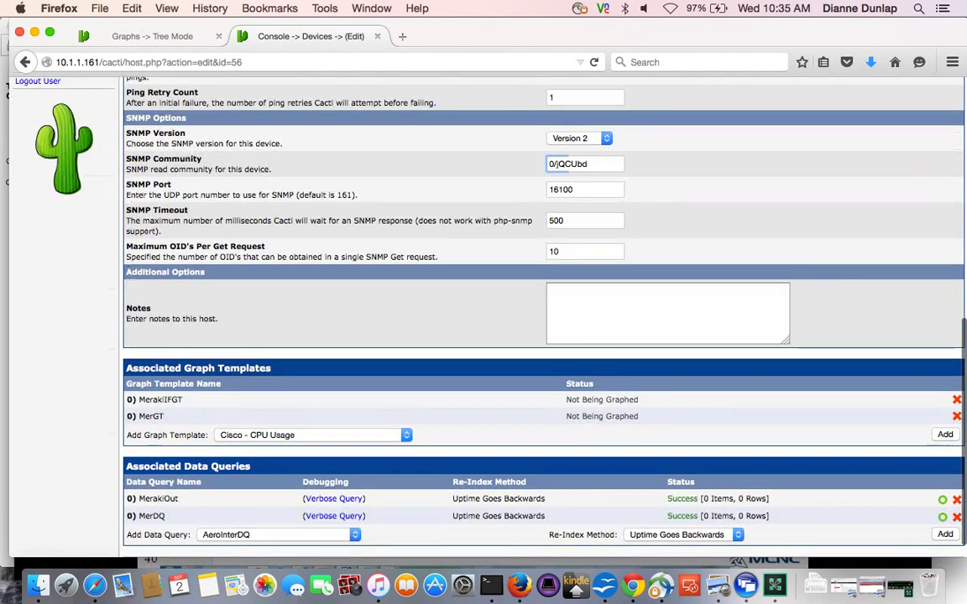
triple_click(567, 164)
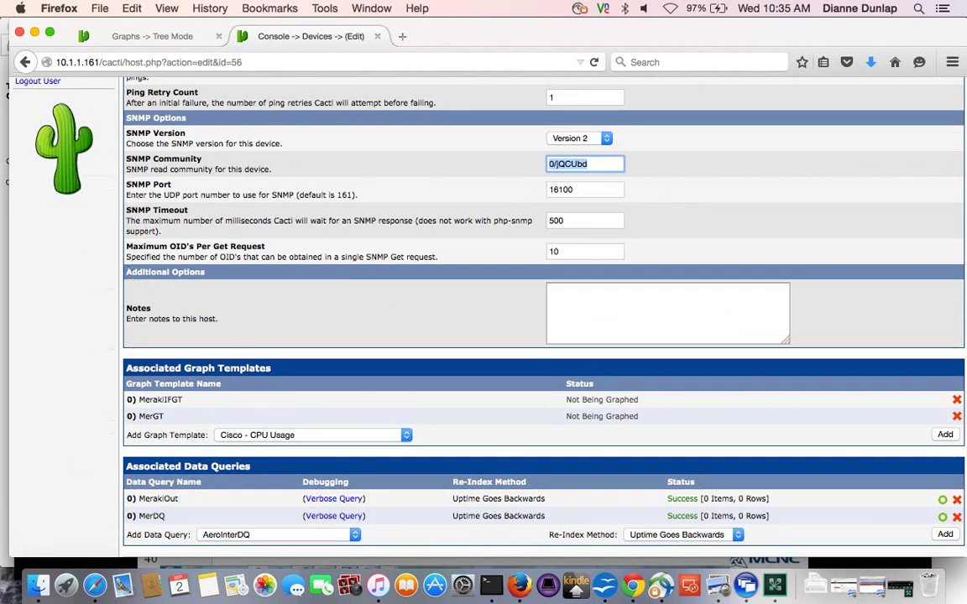
key(Left)
key(Delete)
text(o)
Save the MyMeraki device, then recall the earlier snmpwalk command in Terminal
scroll(482, 319, down, 1)
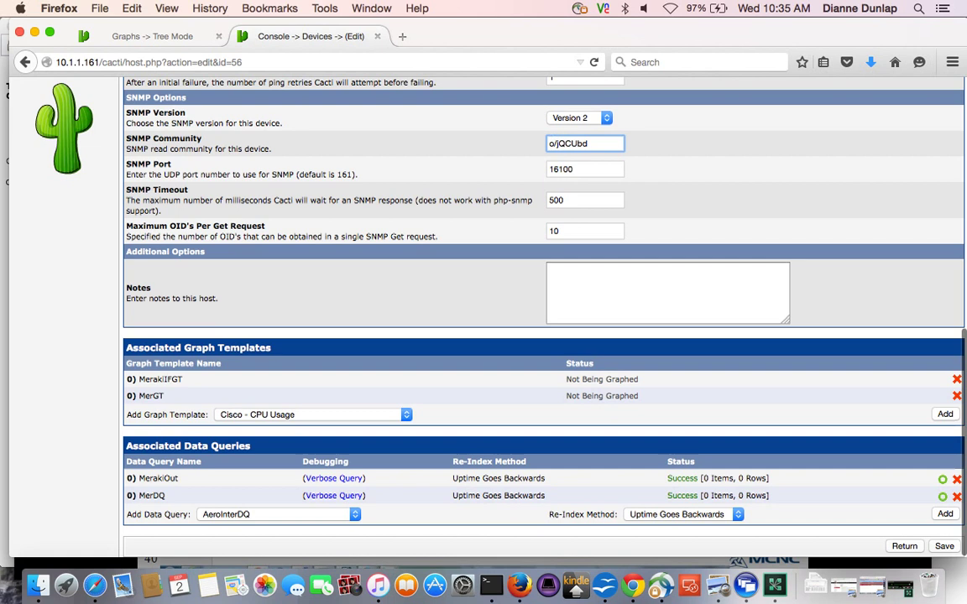
key(Return)
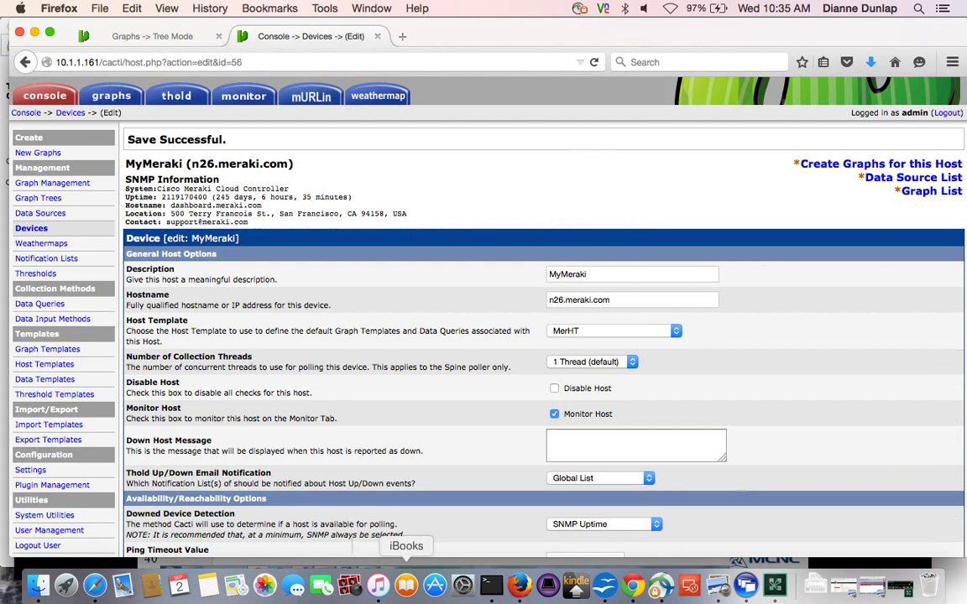
click(491, 585)
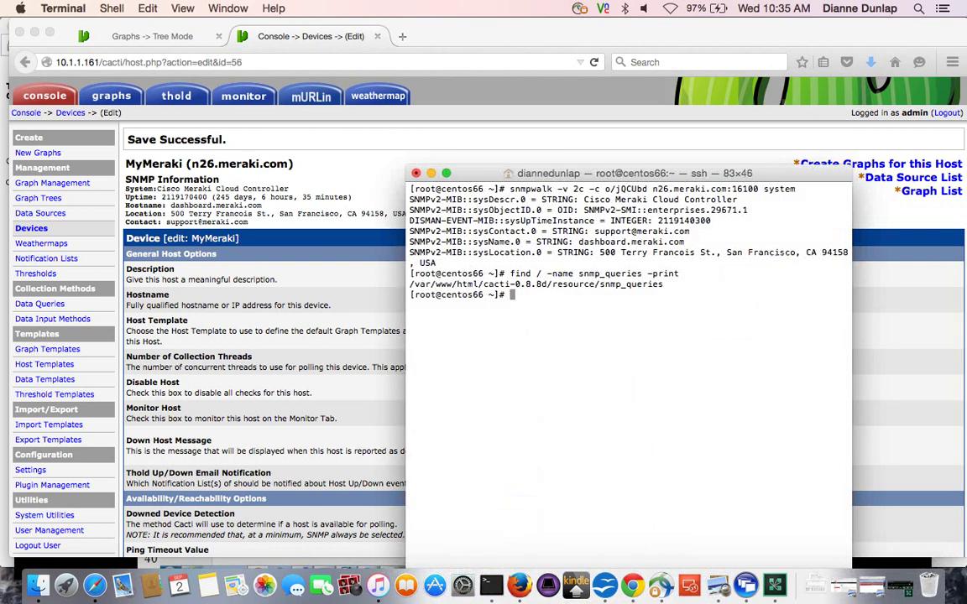
key(Up)
key(Up)
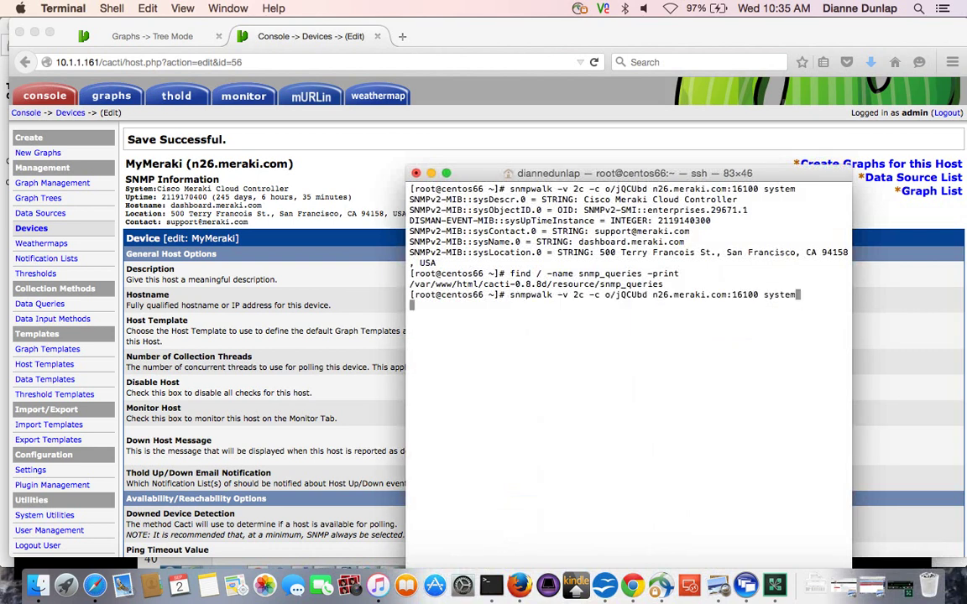
Rerun the snmpwalk of the Meraki system info and return to the Cacti device page
key(Return)
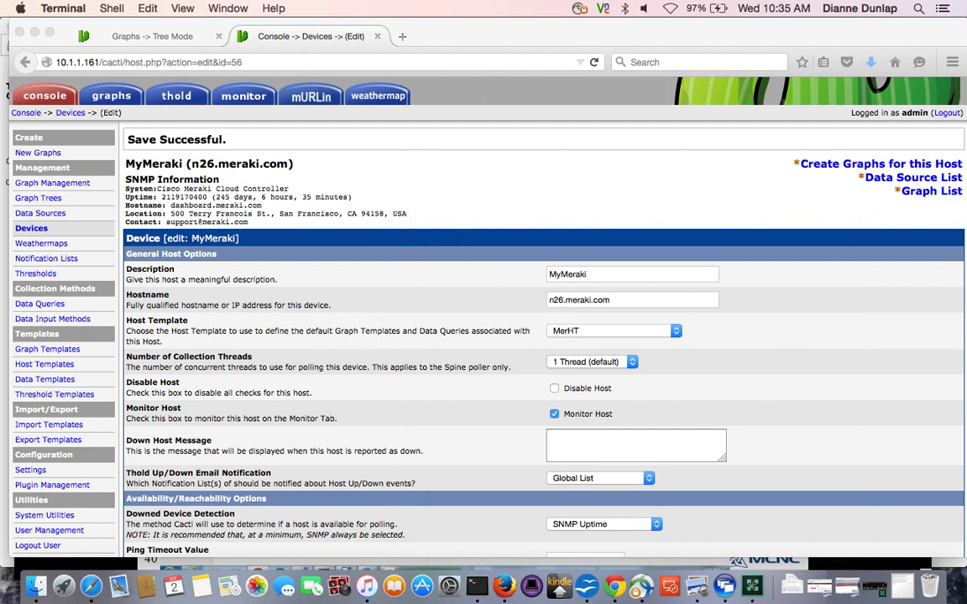
key(super+Tab)
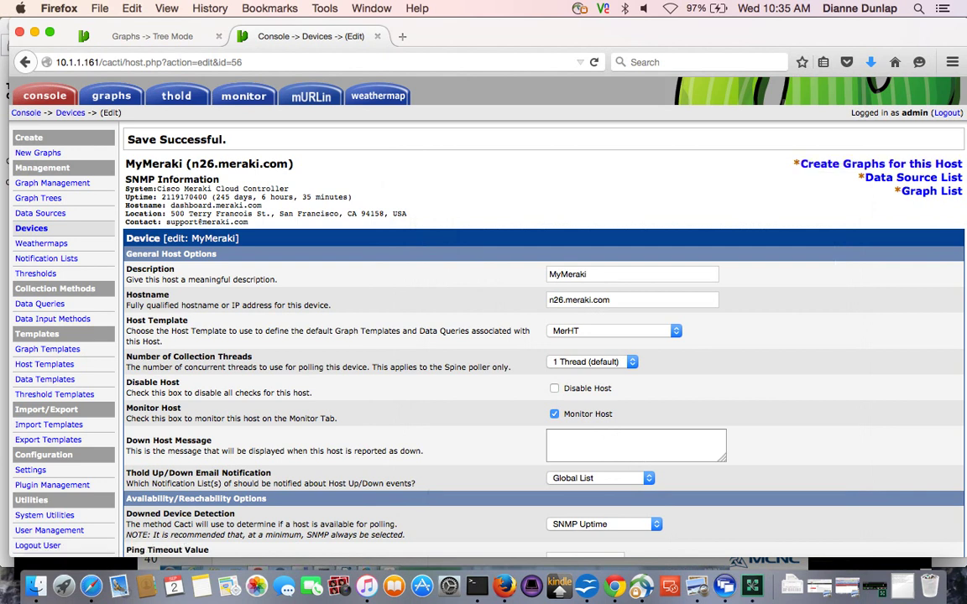
Run the MerakiOut data query in debug mode, review its output, and reopen Create Graphs
click(833, 163)
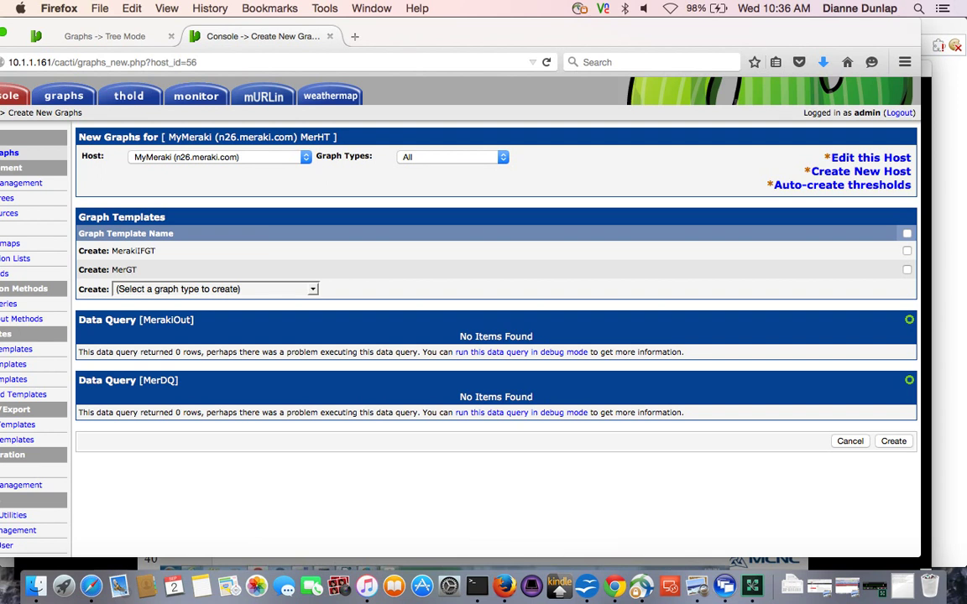
click(522, 352)
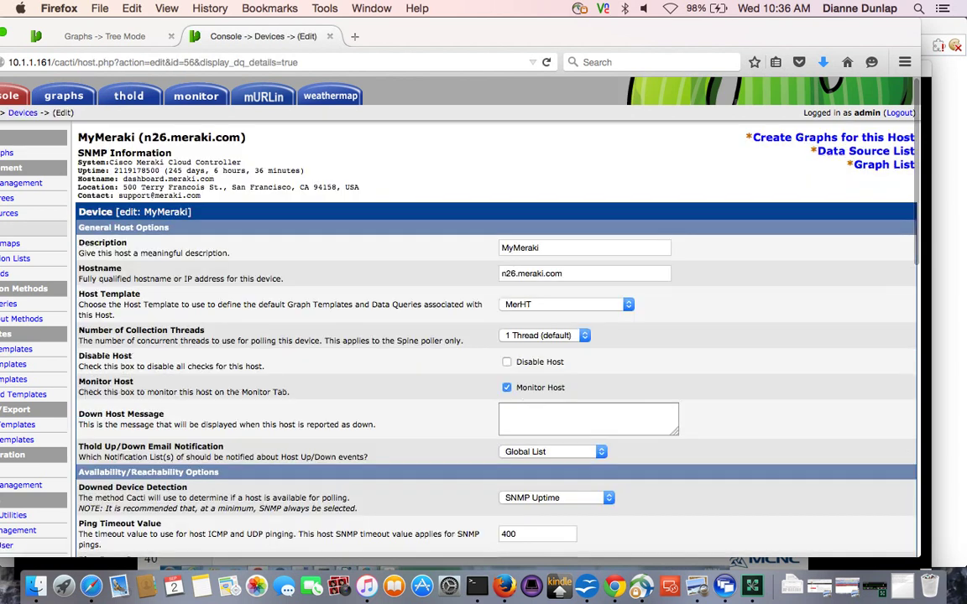
scroll(495, 319, down, 15)
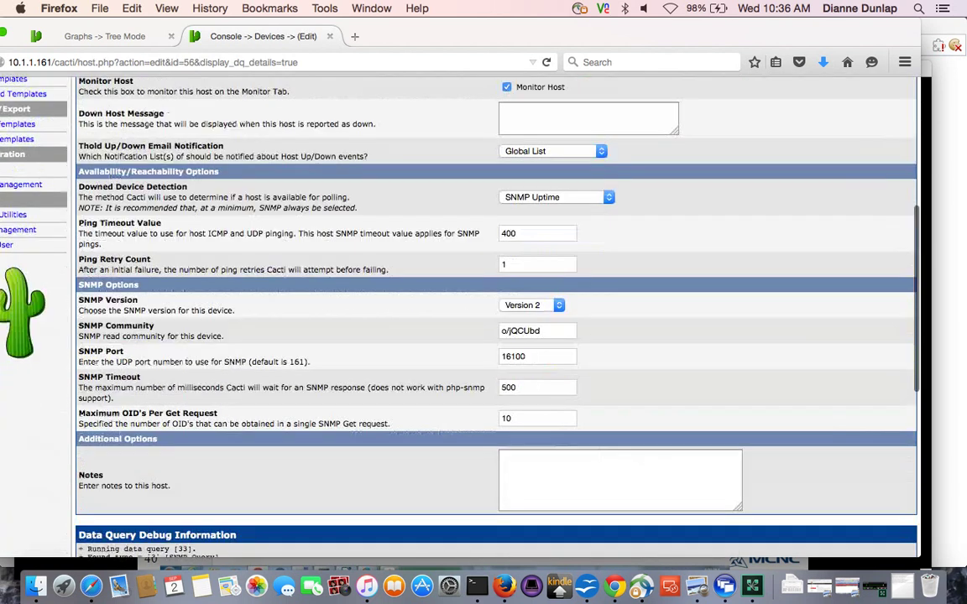
scroll(496, 318, down, 1)
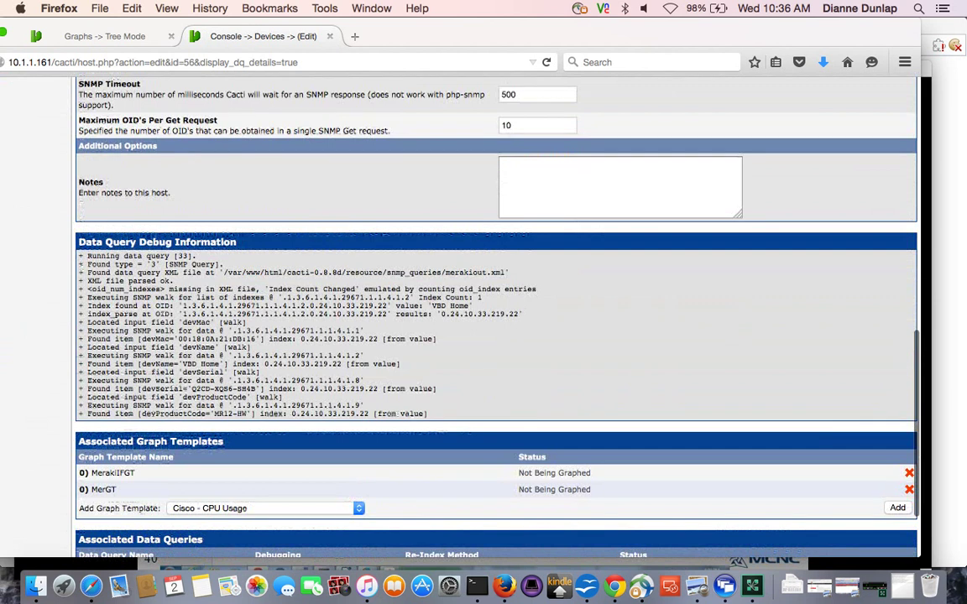
scroll(495, 319, down, 5)
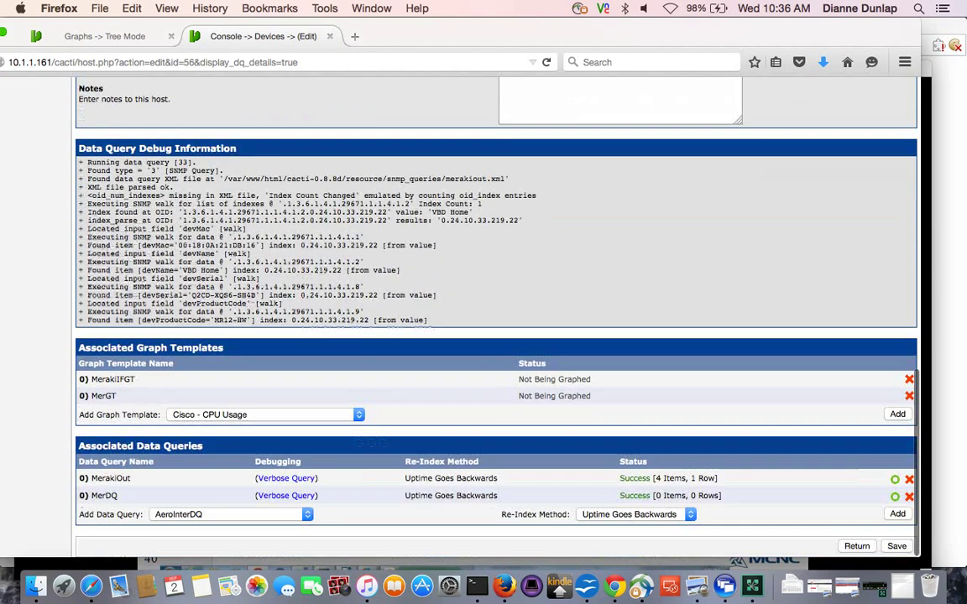
scroll(495, 319, up, 20)
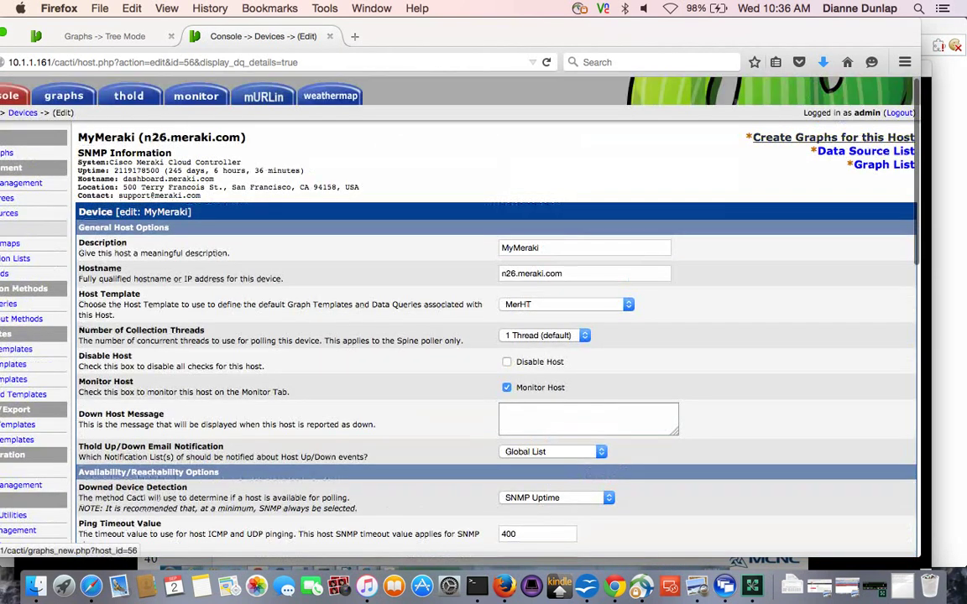
click(833, 137)
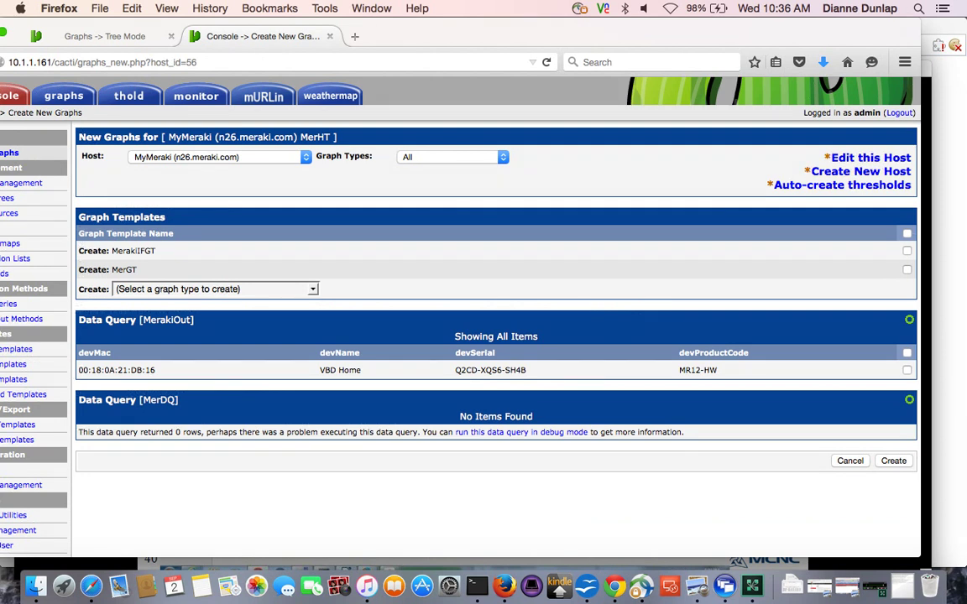
Create VBD Home graphs from the MerakiOut query and the reloaded MerDQ query
click(907, 370)
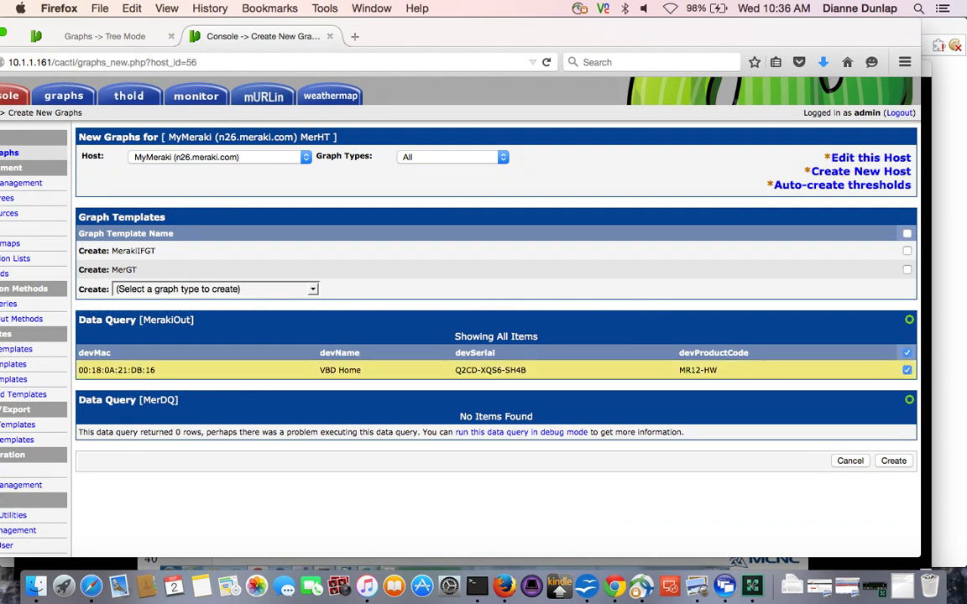
click(893, 461)
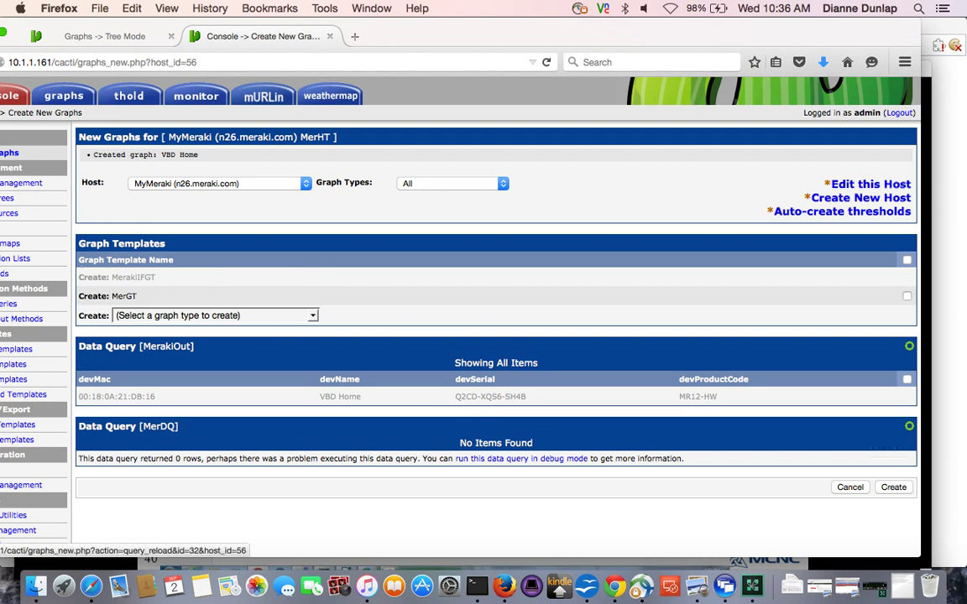
click(909, 426)
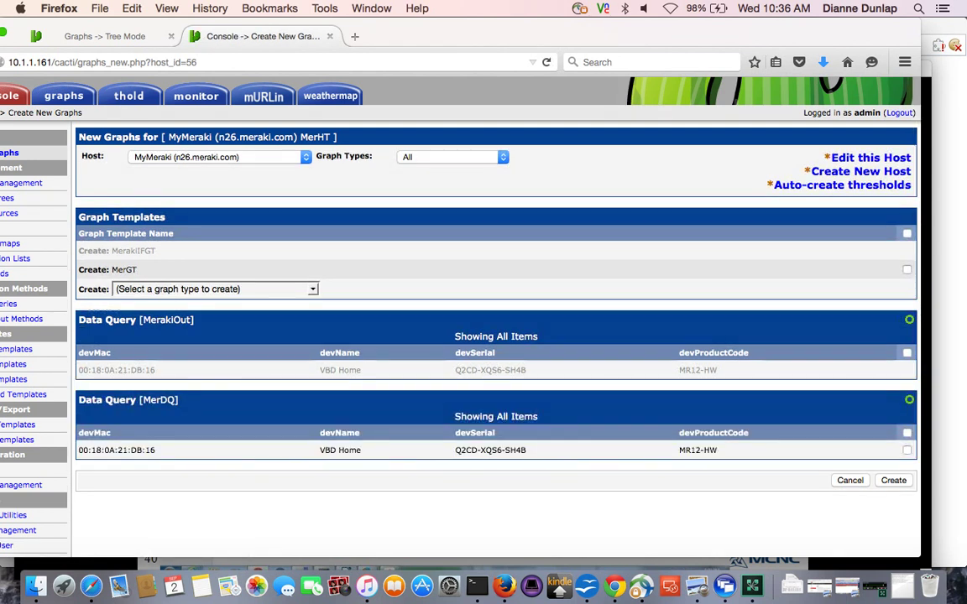
click(906, 450)
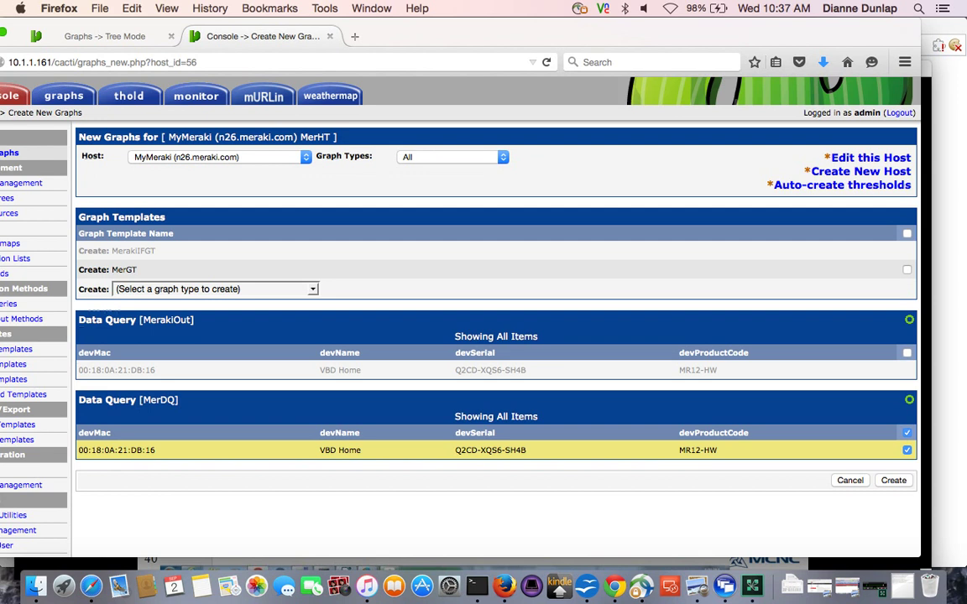
click(893, 480)
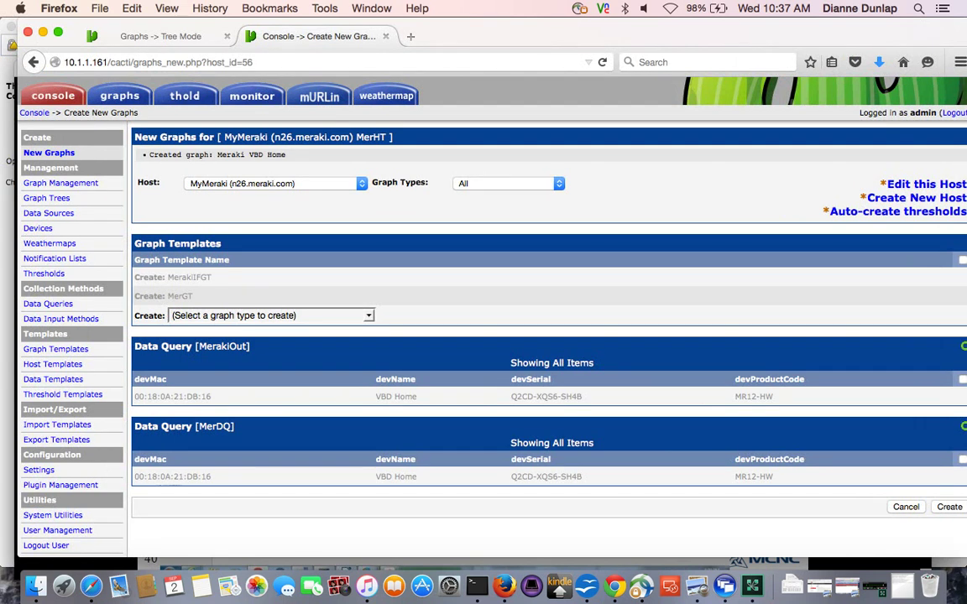
Show the Meraki-n106 MS > Users leaf in Tree Mode and scroll its client-count graphs
key(ctrl+shift+Tab)
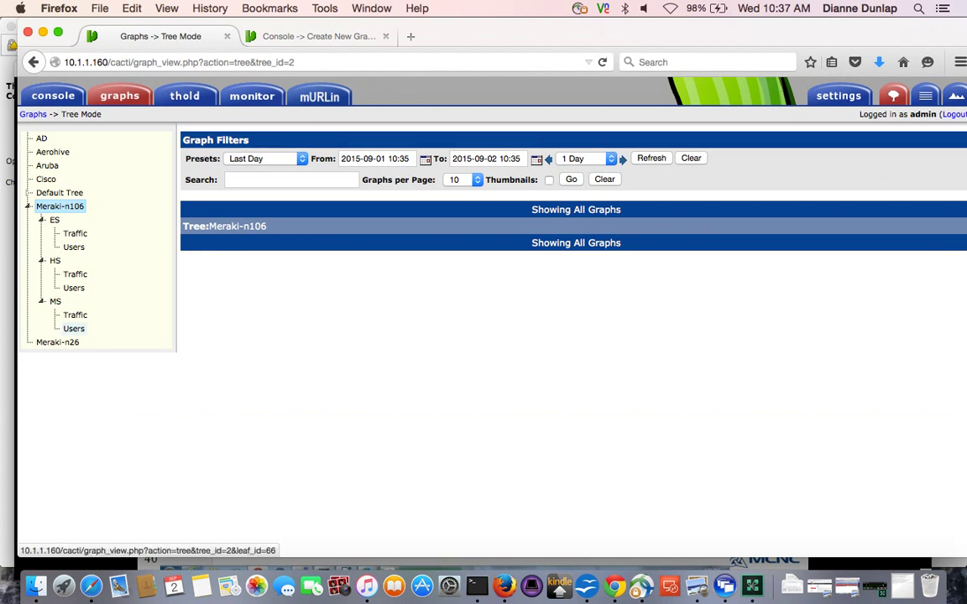
click(74, 328)
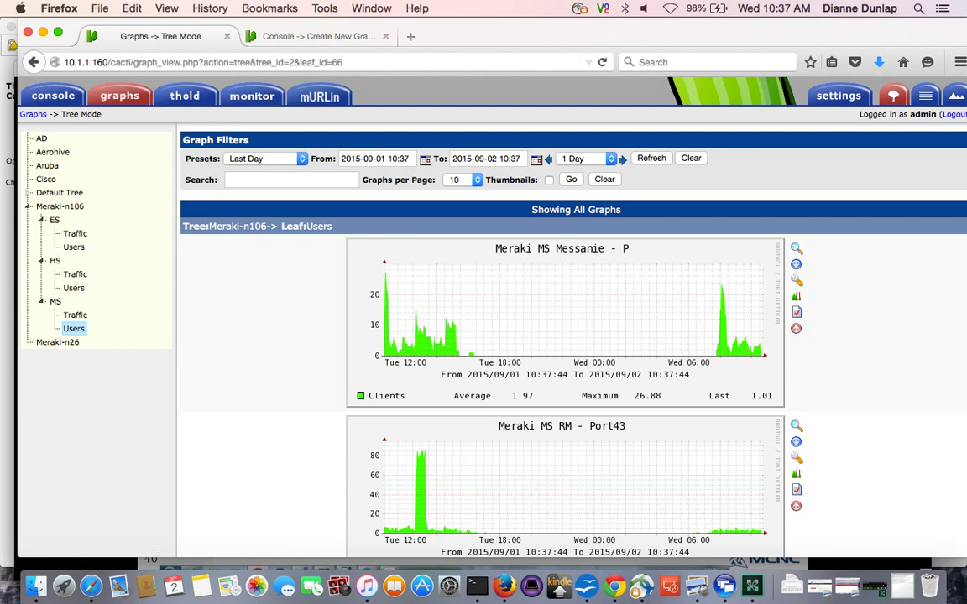
scroll(491, 318, down, 5)
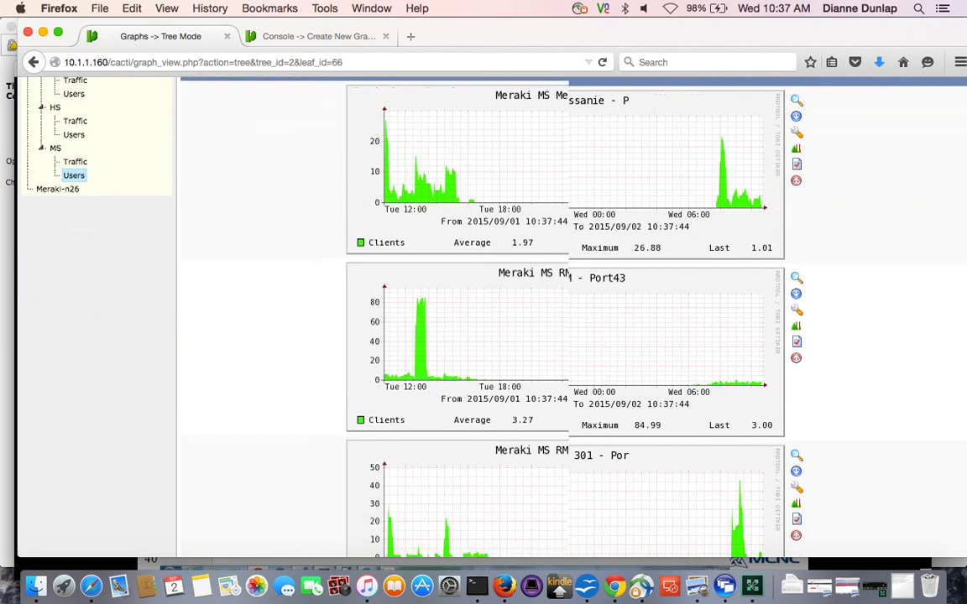
scroll(491, 319, down, 1)
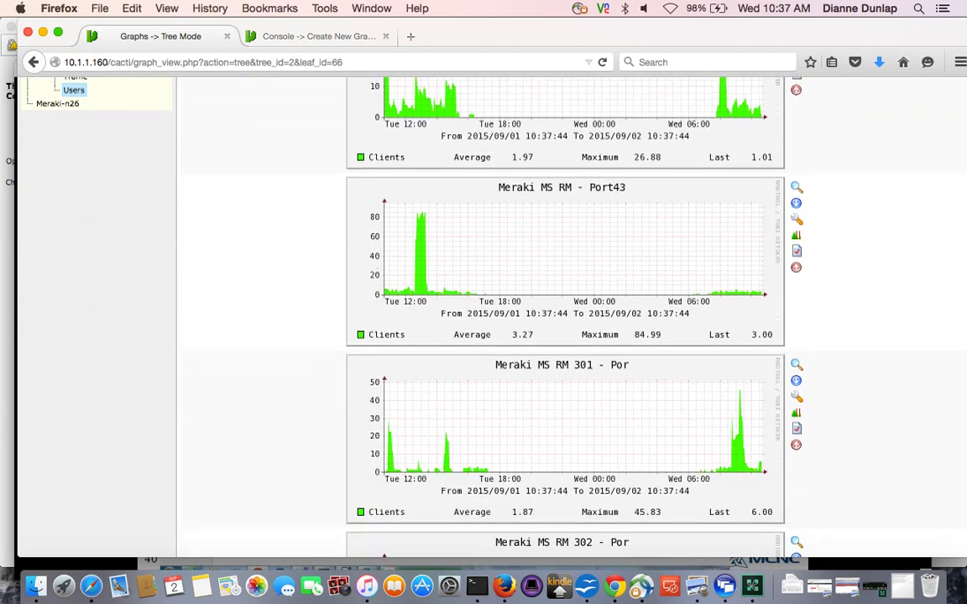
scroll(491, 319, down, 4)
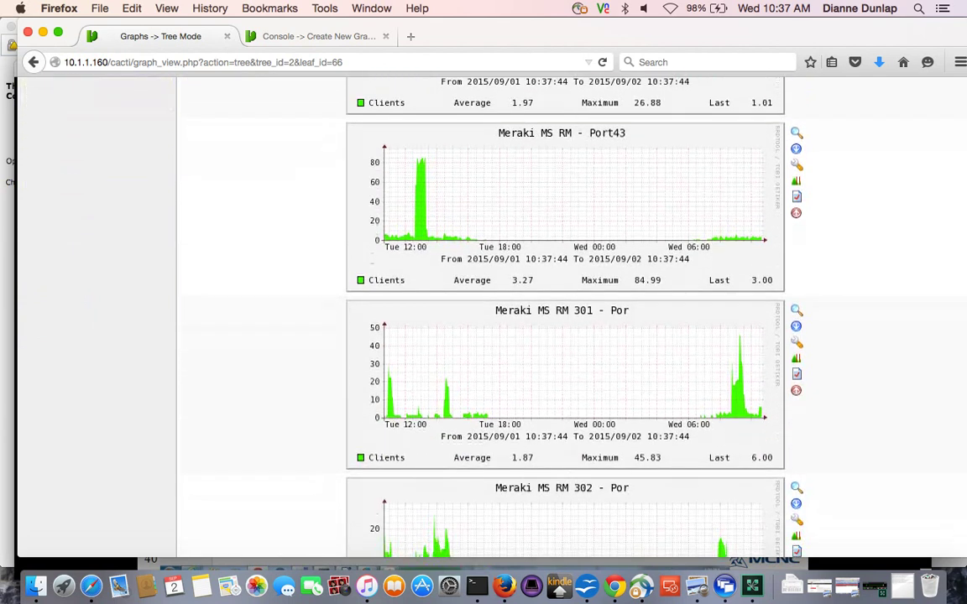
scroll(564, 319, down, 8)
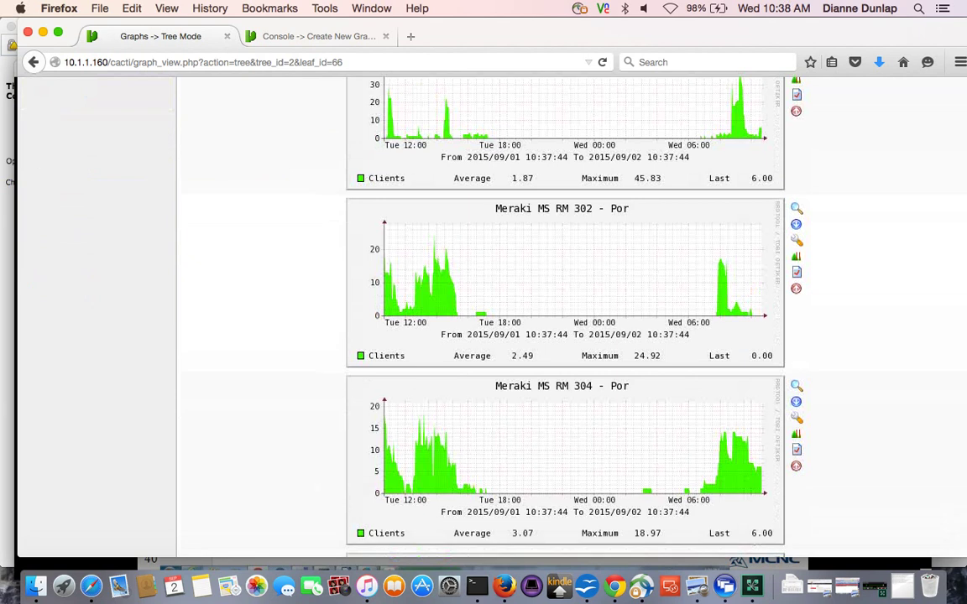
scroll(565, 319, up, 10)
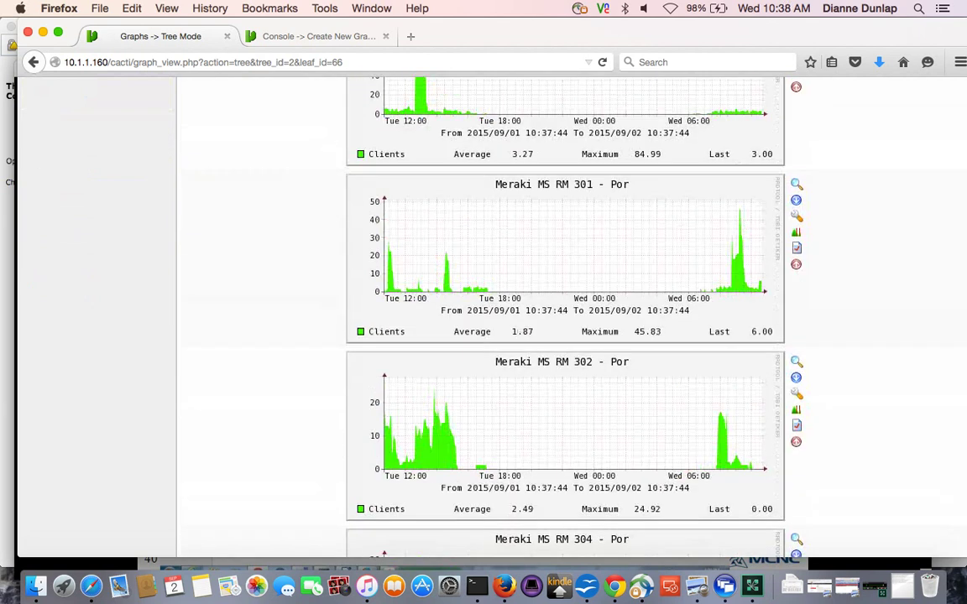
scroll(564, 319, up, 5)
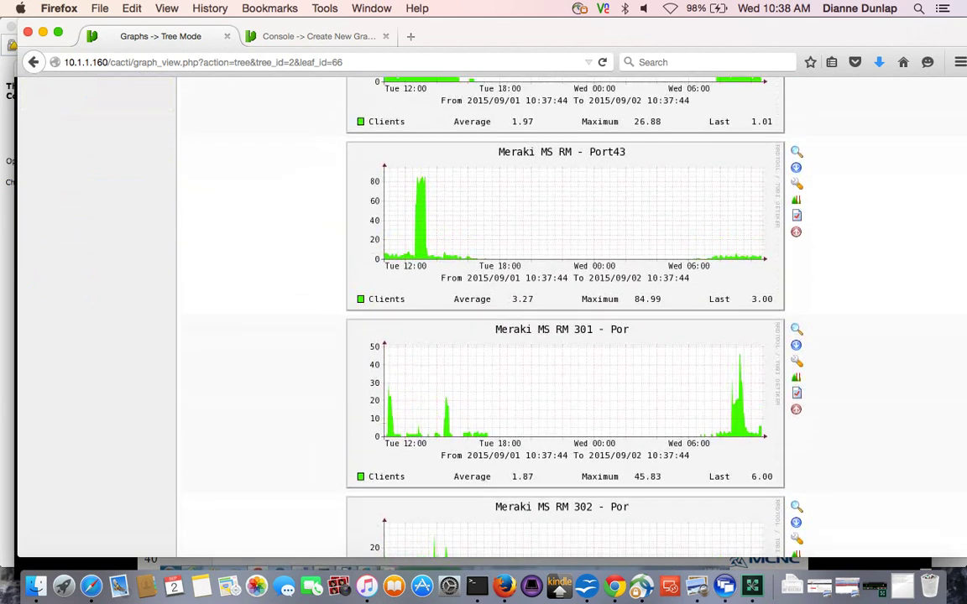
scroll(565, 318, up, 1)
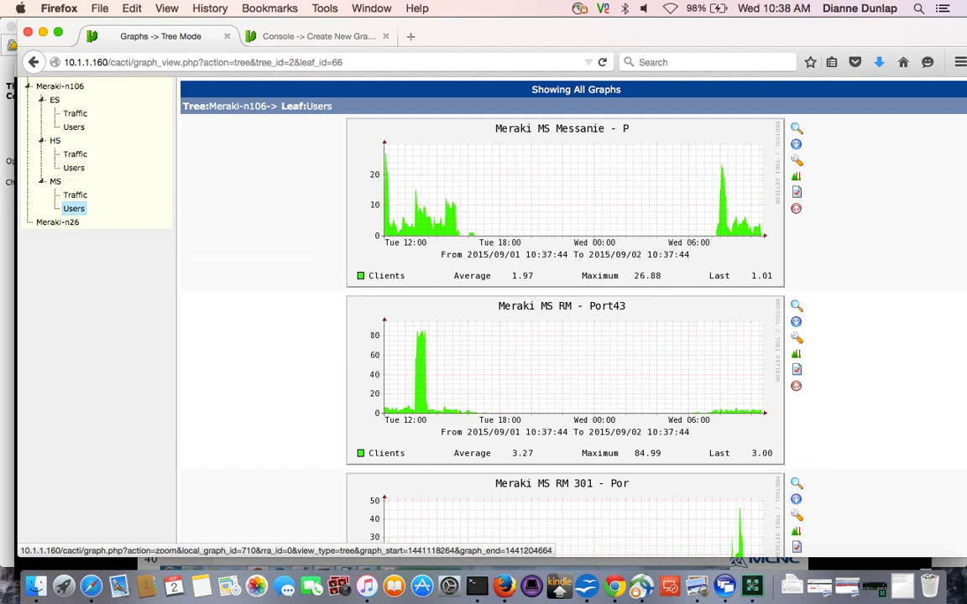
click(565, 336)
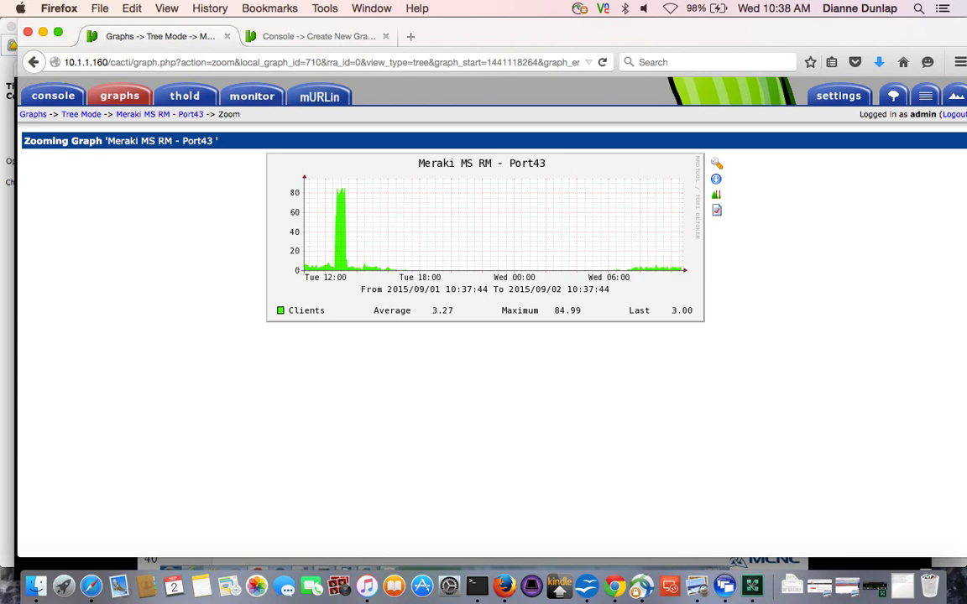
drag(331, 205, 356, 206)
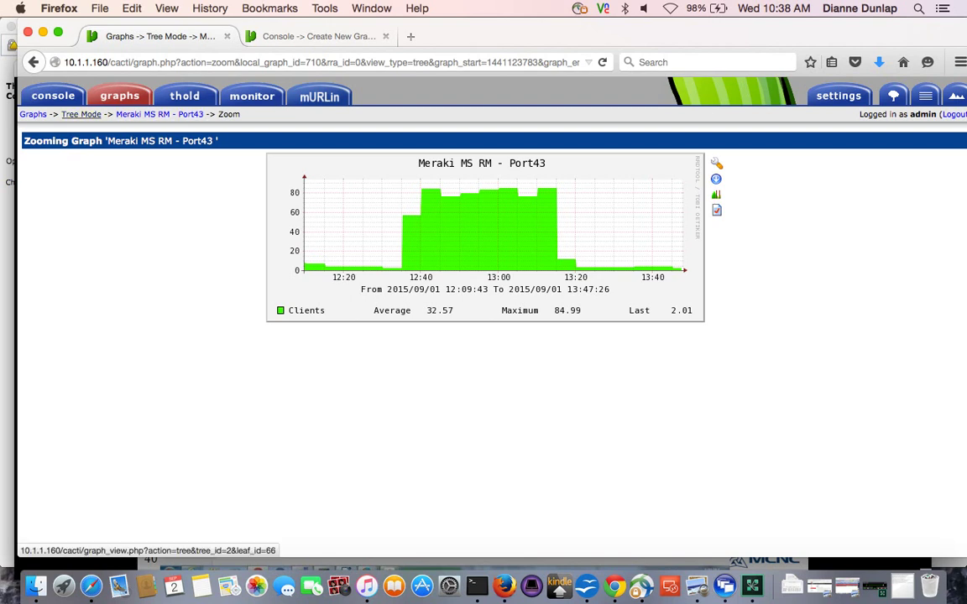
click(81, 114)
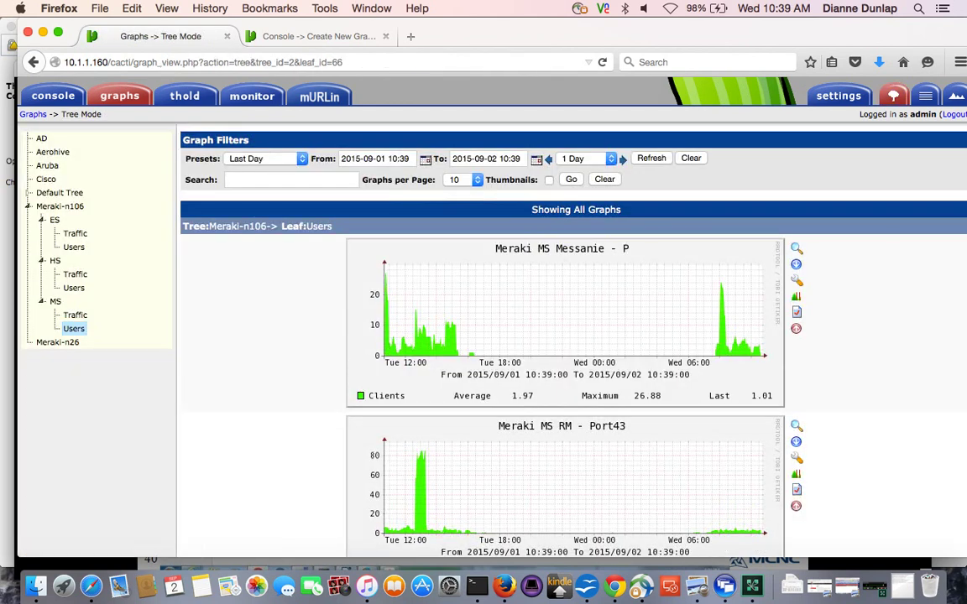